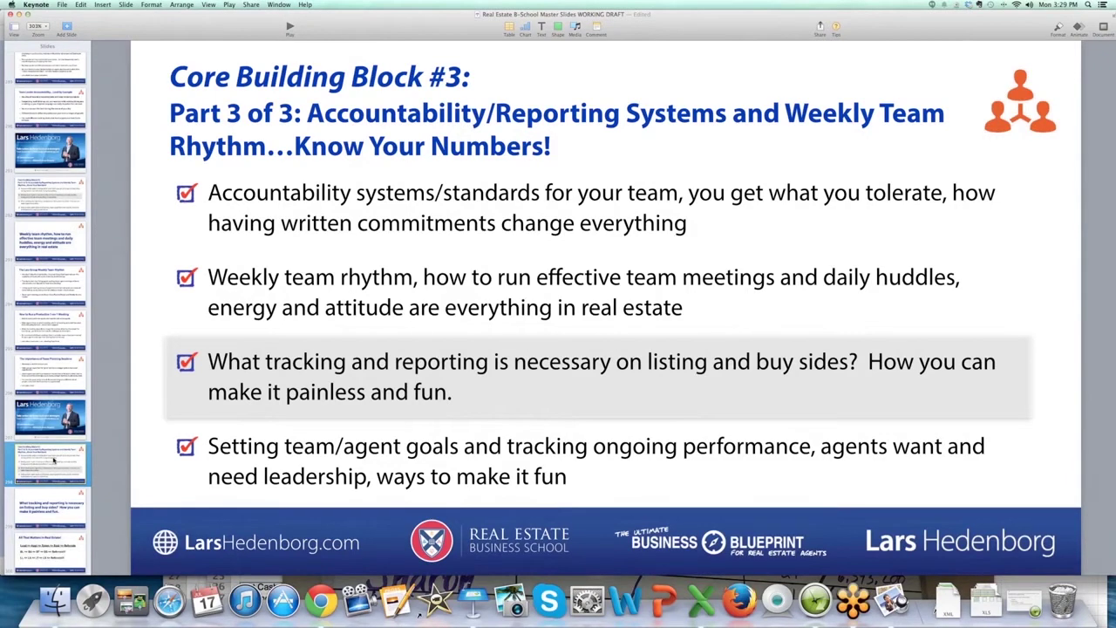
Step: Switch between the tracking-and-reporting question slide and the All That Matters in Real Estate! slide twice
left_click(49, 506)
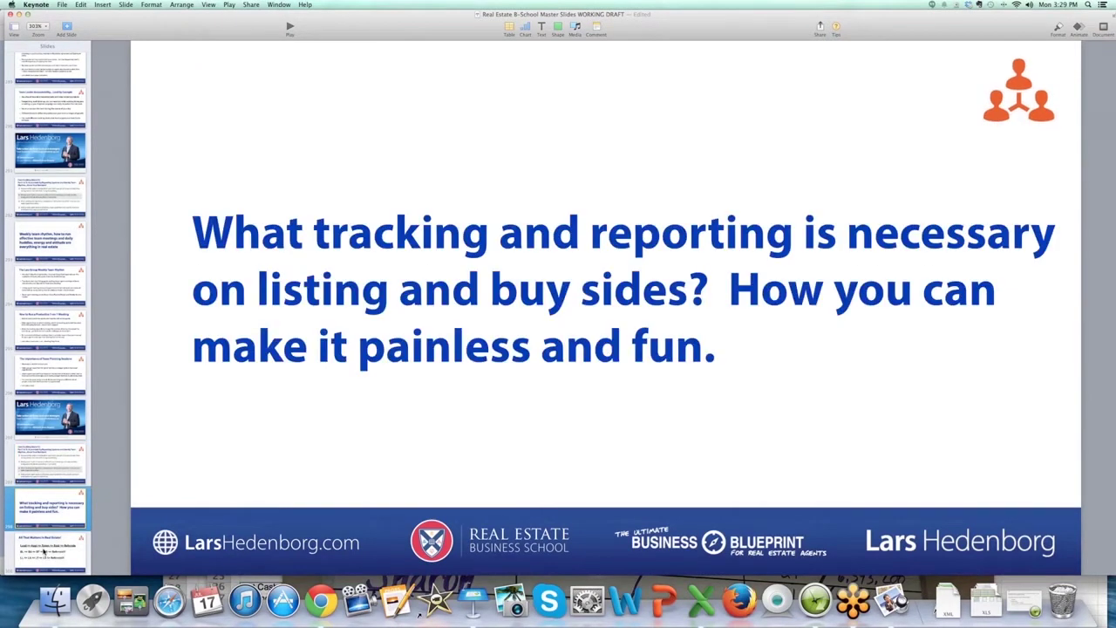
left_click(43, 551)
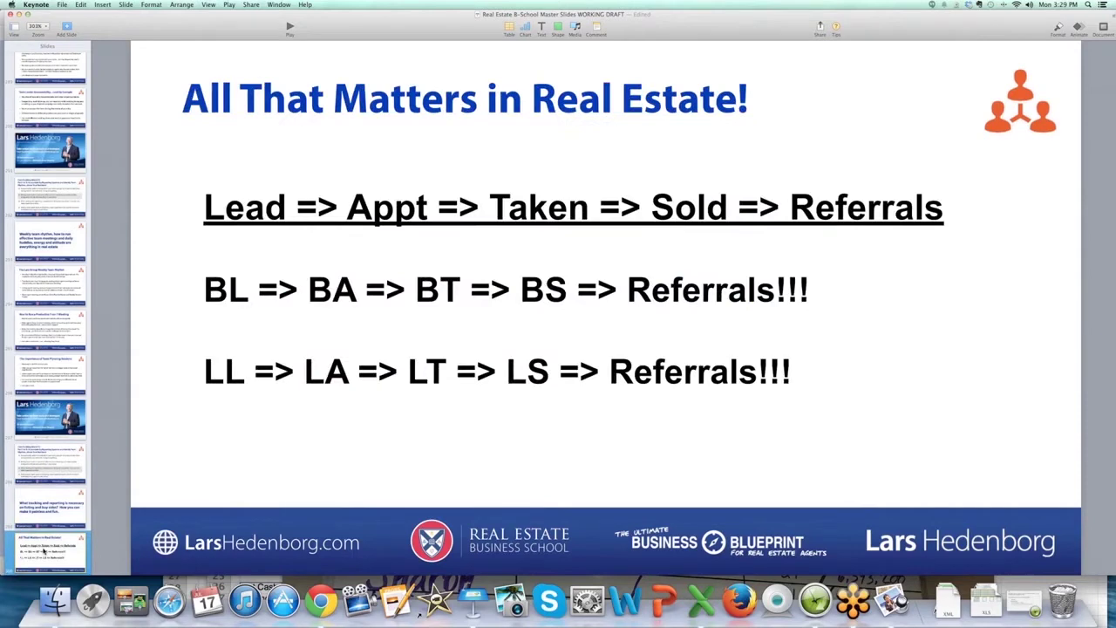
left_click(42, 512)
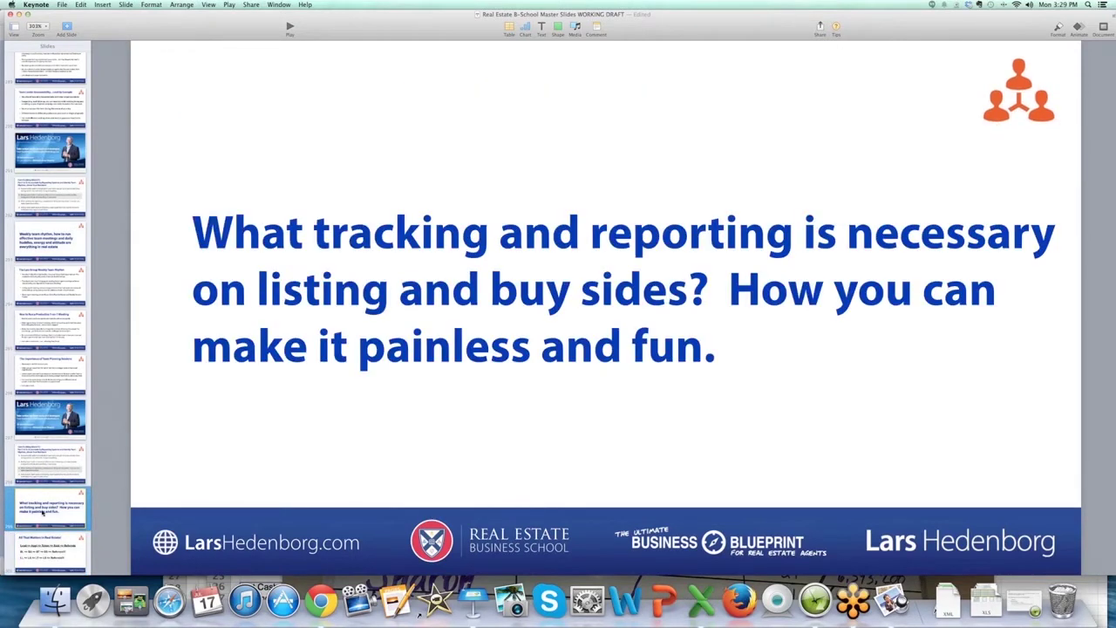
left_click(40, 542)
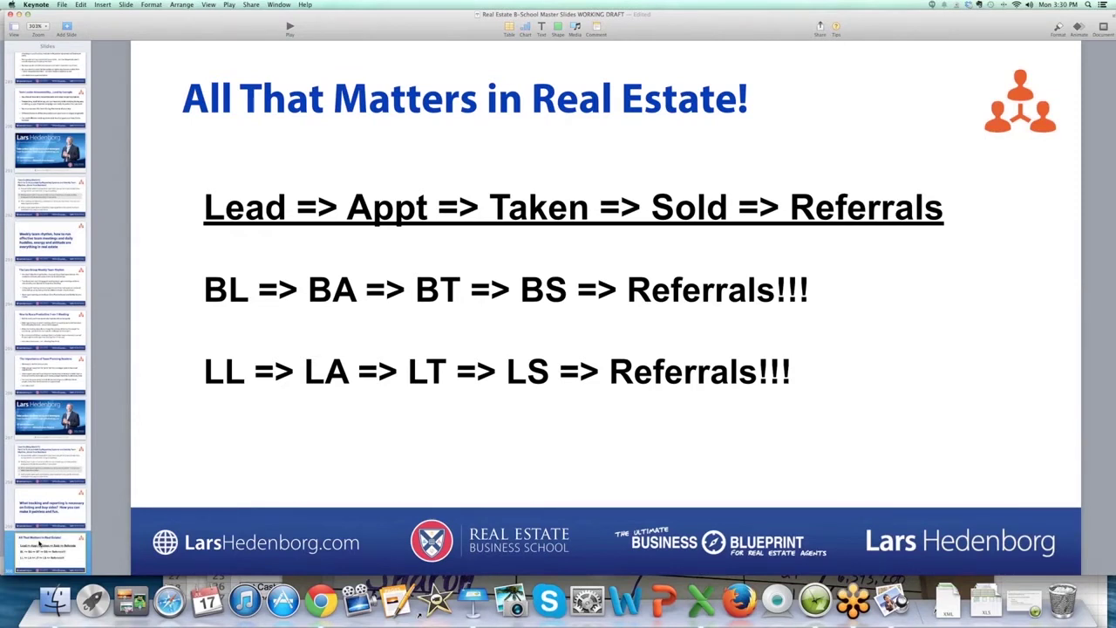
key("Down")
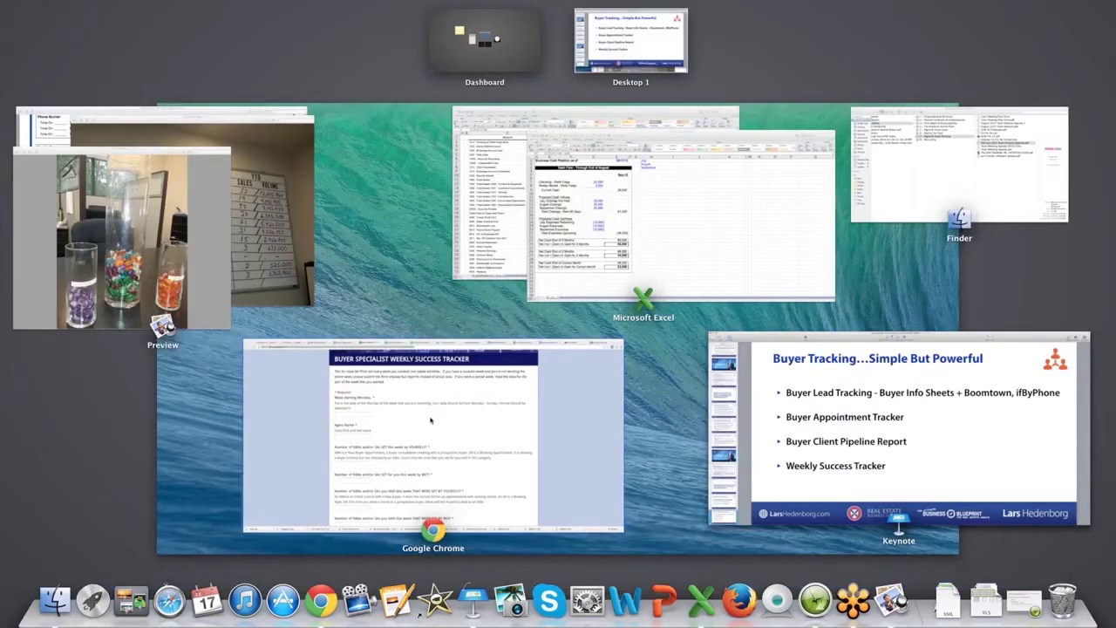
Step: Close the Buyer Specialist weekly, Pipeline Report, Inventory Balance Sheet and Success Tracker tabs, leaving the form
left_click(429, 421)
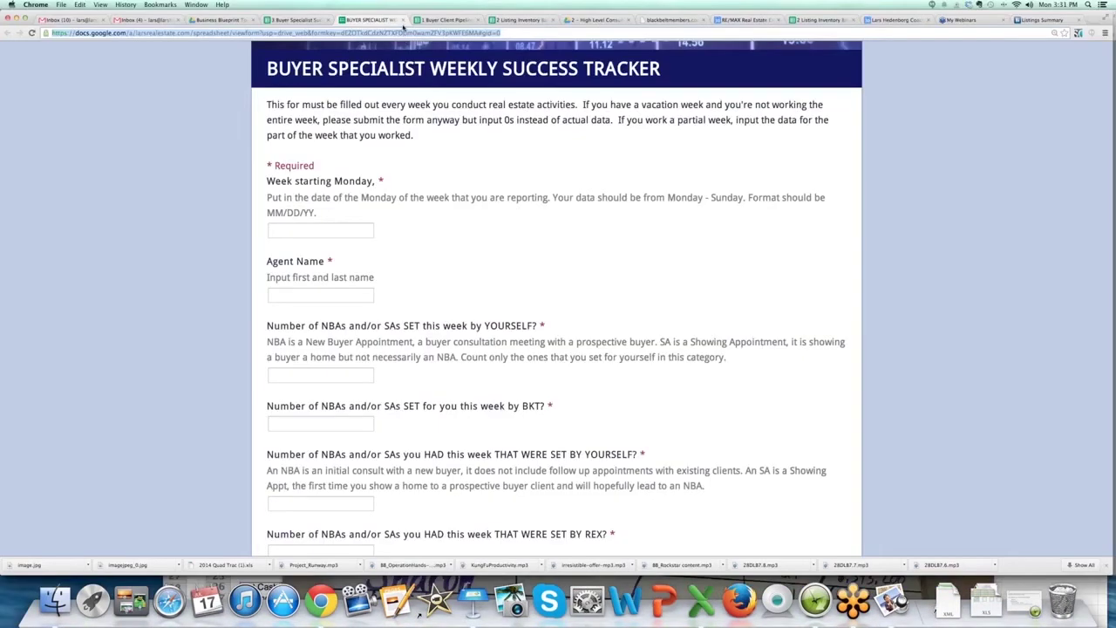
left_click(403, 20)
left_click(403, 23)
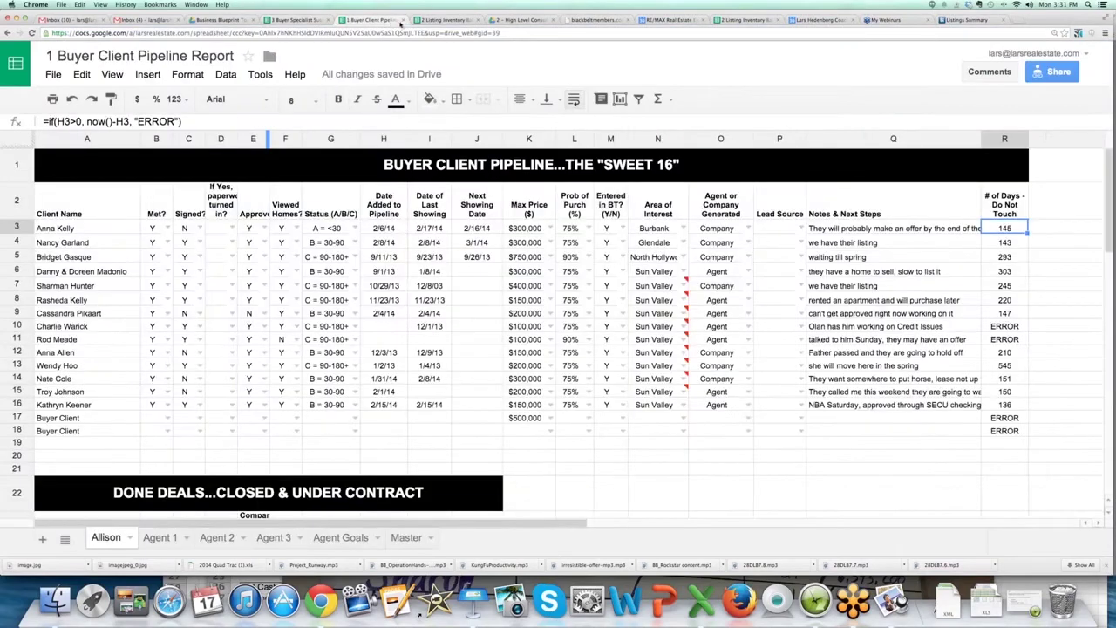
left_click(403, 20)
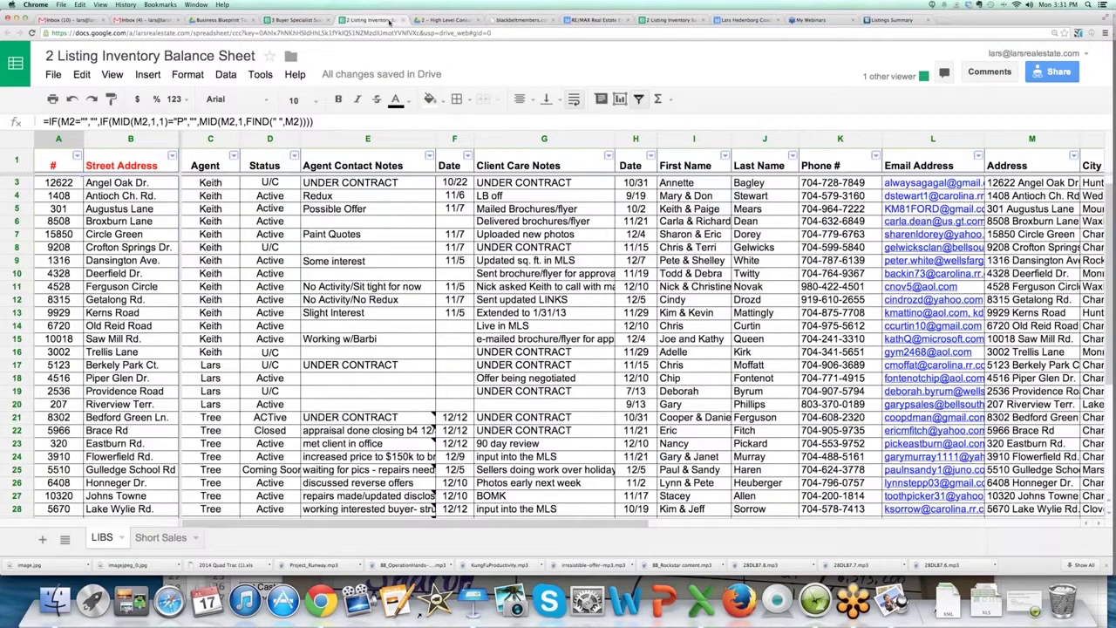
left_click(402, 20)
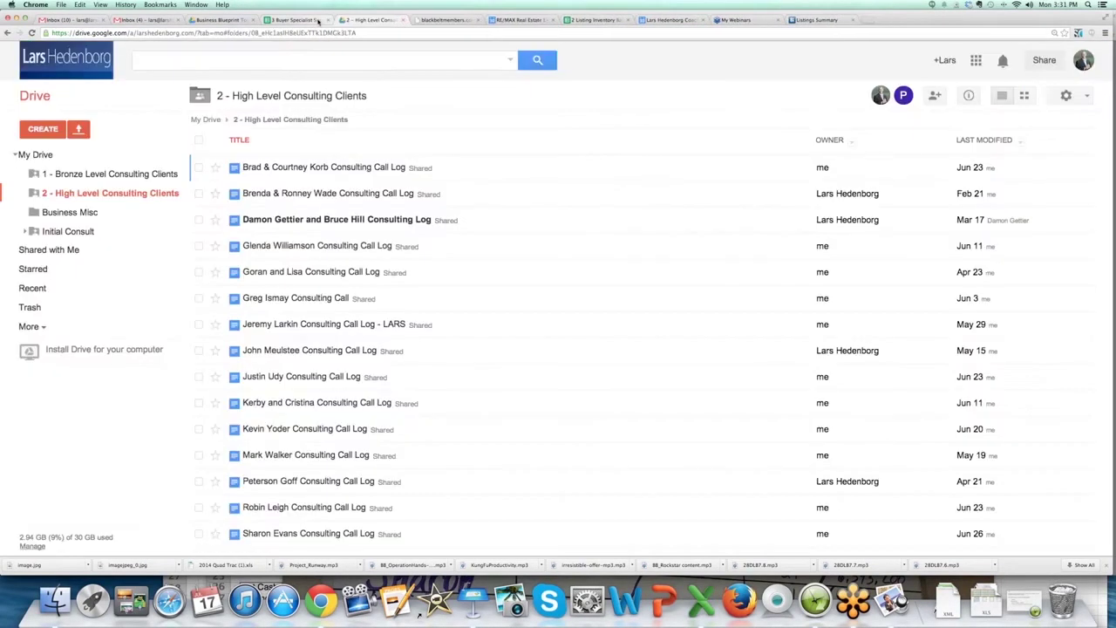
left_click(305, 21)
left_click(328, 20)
left_click(231, 20)
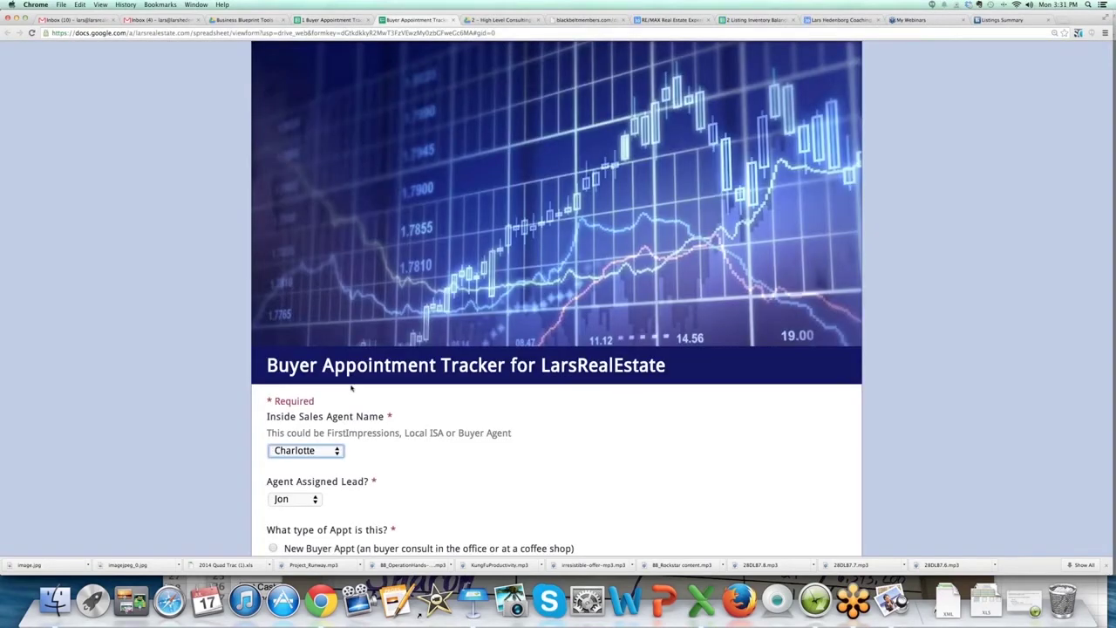
scroll(352, 388, "down", 5)
Step: Glance at the Buyer Appointment Tracker response sheet, then come back to the form
scroll(349, 391, "up", 4)
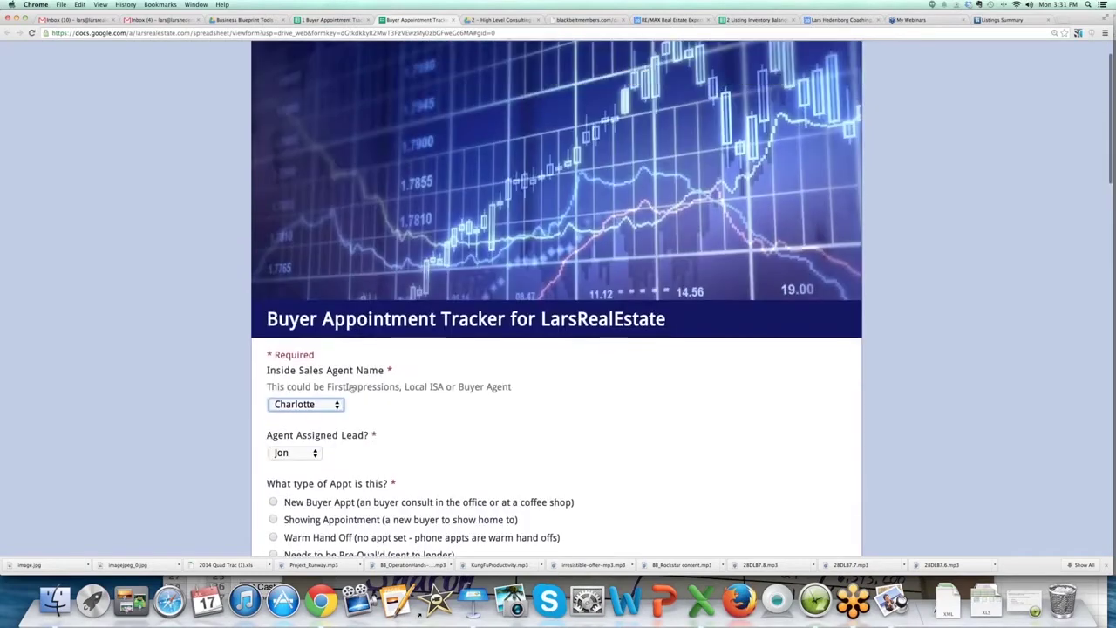
scroll(351, 388, "up", 1)
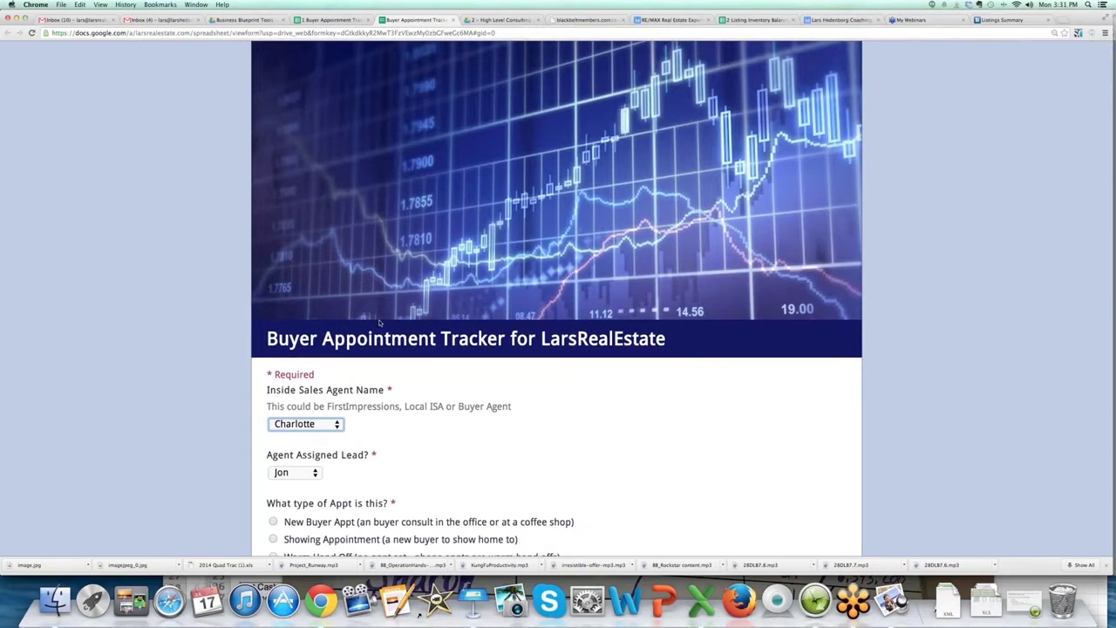
scroll(379, 323, "down", 2)
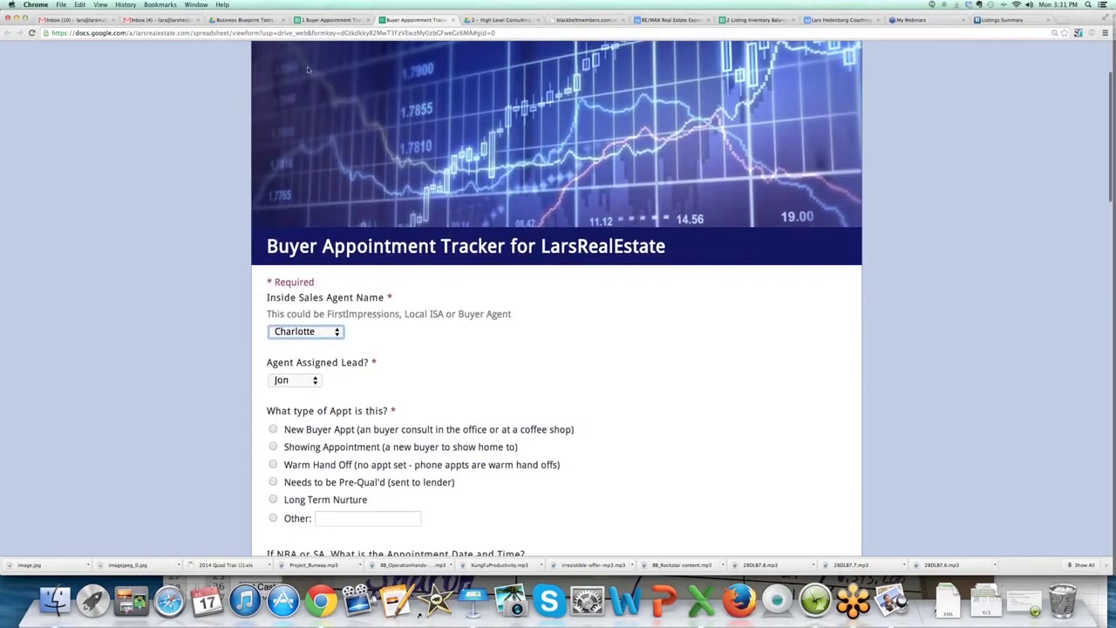
left_click(314, 20)
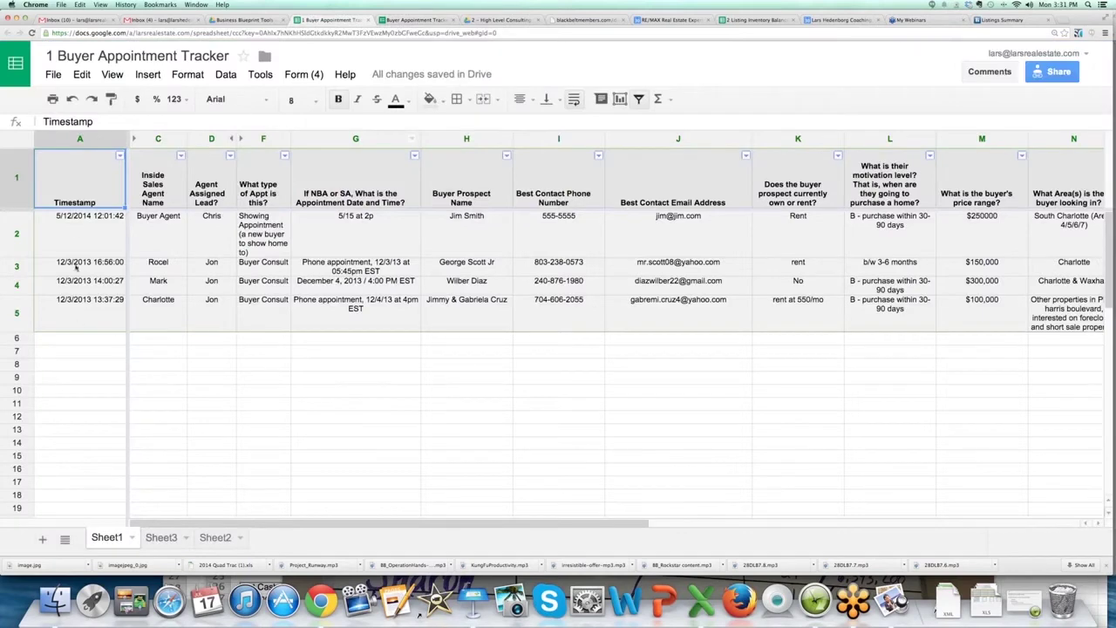
left_click(393, 19)
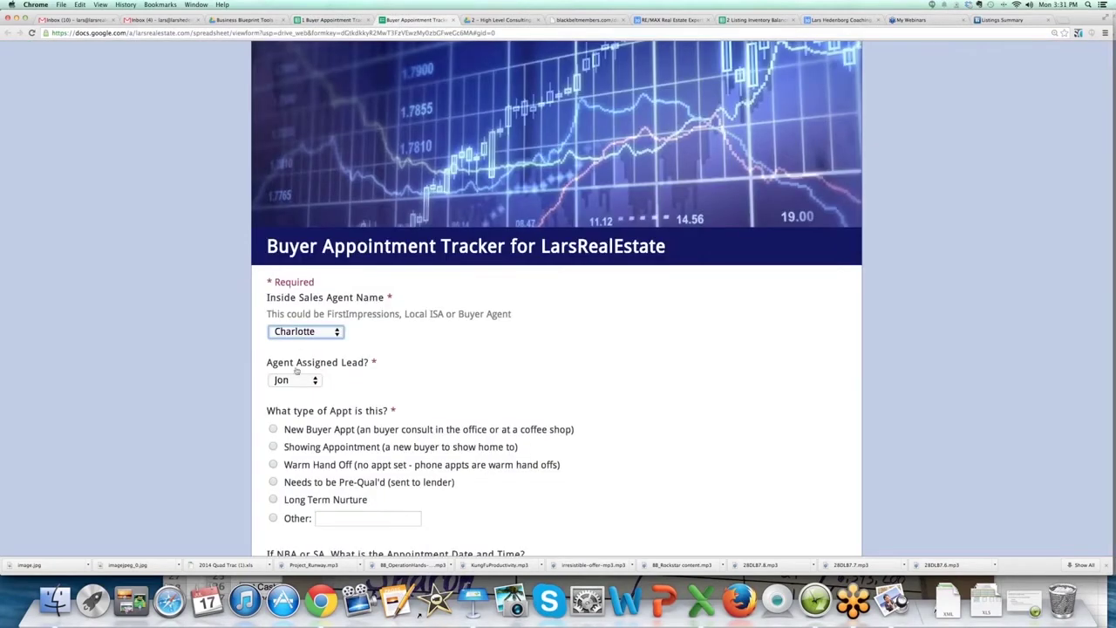
scroll(281, 377, "down", 1)
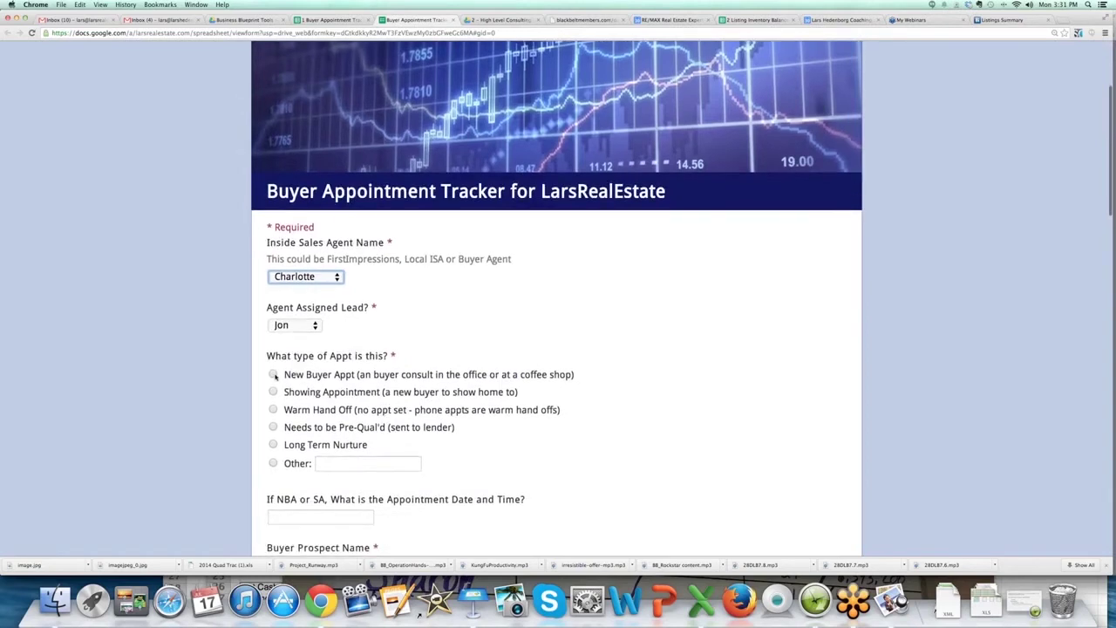
Step: Choose New Buyer Appt and enter 'f' for date/time, prospect name, phone and email
left_click(273, 374)
scroll(292, 414, "down", 2)
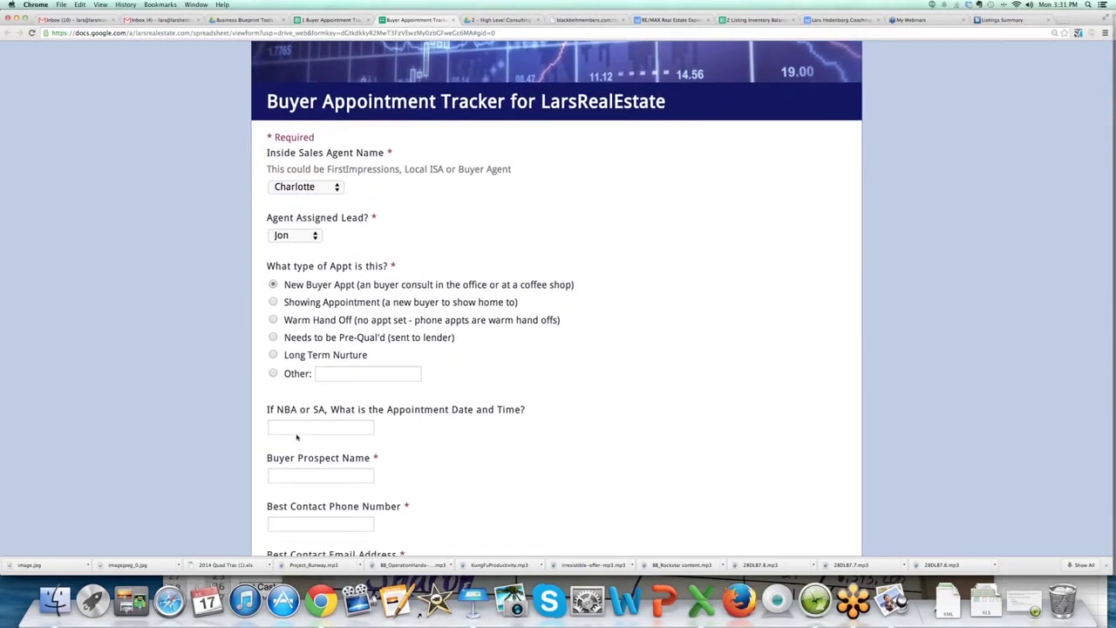
left_click(294, 427)
type("f")
left_click(297, 474)
type("f")
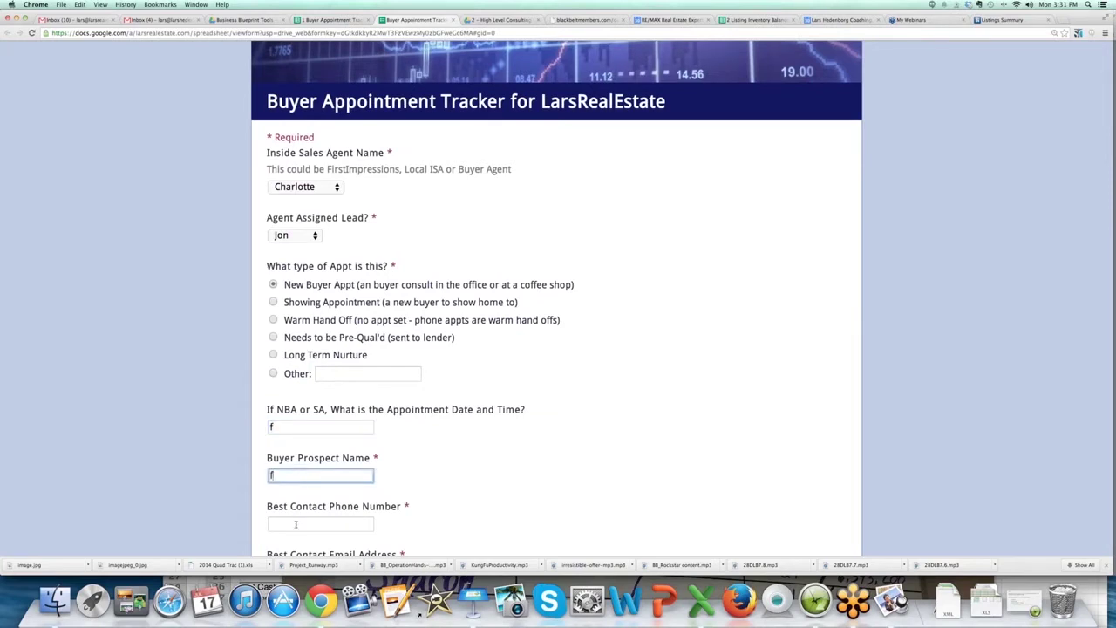
left_click(295, 524)
type("f")
scroll(296, 522, "down", 2)
left_click(285, 482)
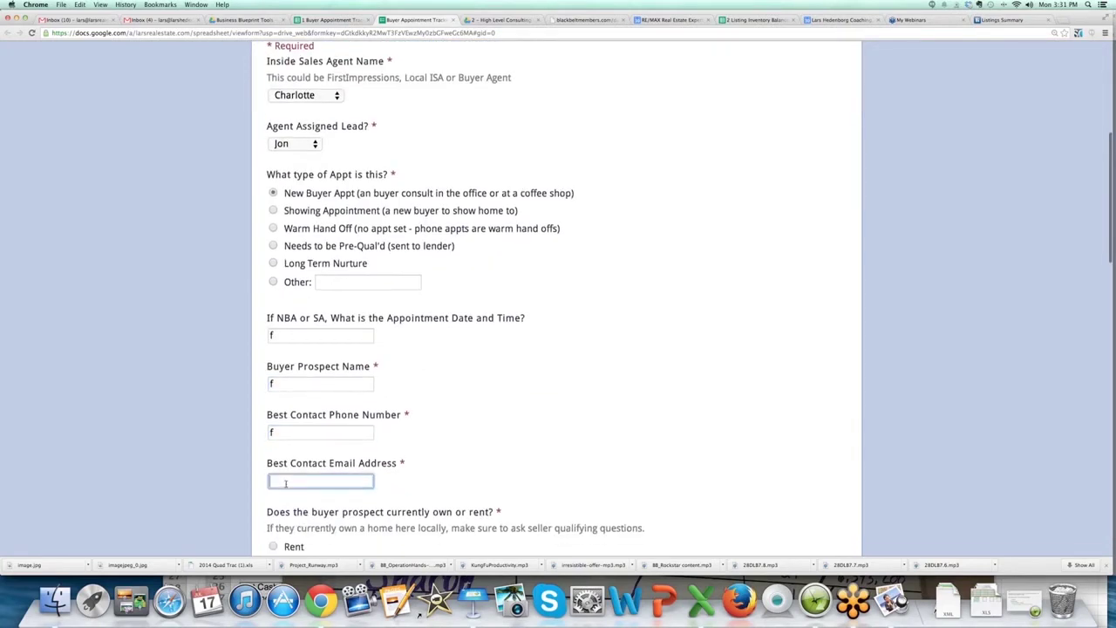
type("f")
scroll(285, 482, "down", 2)
Step: Mark owns a home, motivation A, $200,000 range, South Charlotte area, and pre-qualified
left_click(273, 497)
scroll(274, 505, "down", 1)
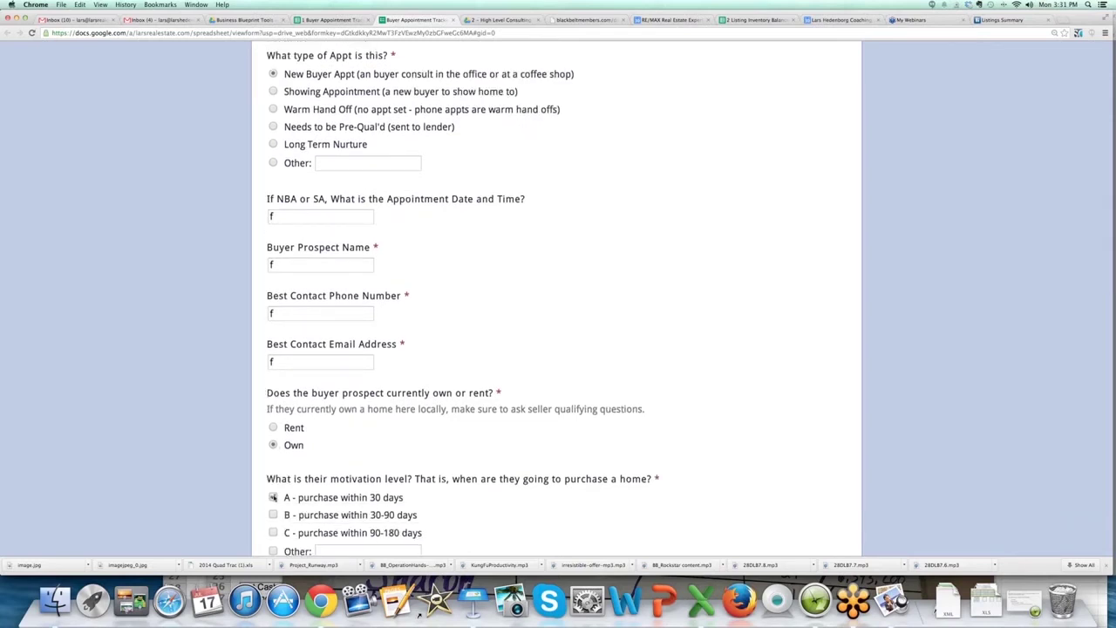
left_click(273, 497)
scroll(273, 497, "down", 3)
left_click(273, 517)
scroll(272, 517, "down", 4)
left_click(272, 516)
scroll(274, 517, "down", 1)
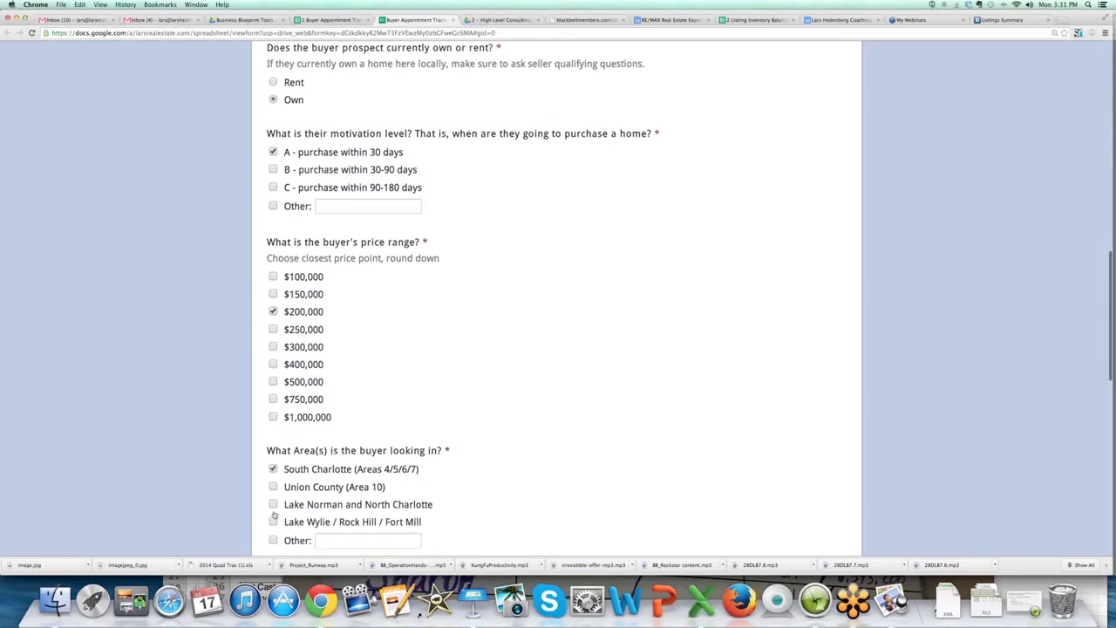
scroll(275, 516, "down", 3)
left_click(273, 484)
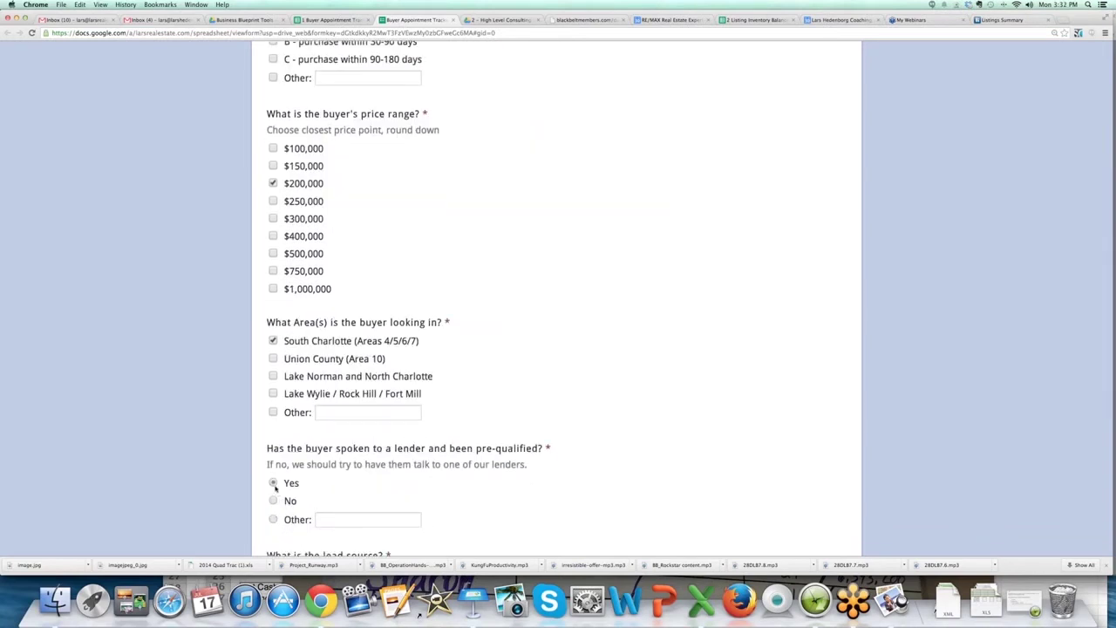
Step: Set lead source to Commissions Inc <14 days, add 'f' comments and agent notes, and submit
scroll(274, 487, "down", 3)
left_click(273, 455)
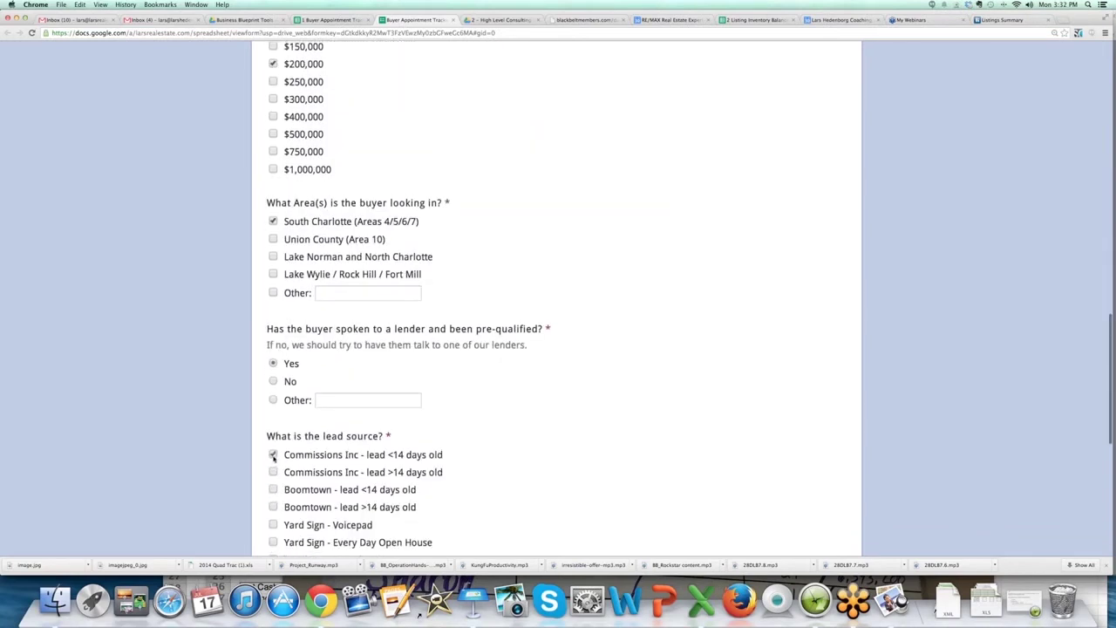
scroll(274, 456, "down", 5)
type("f")
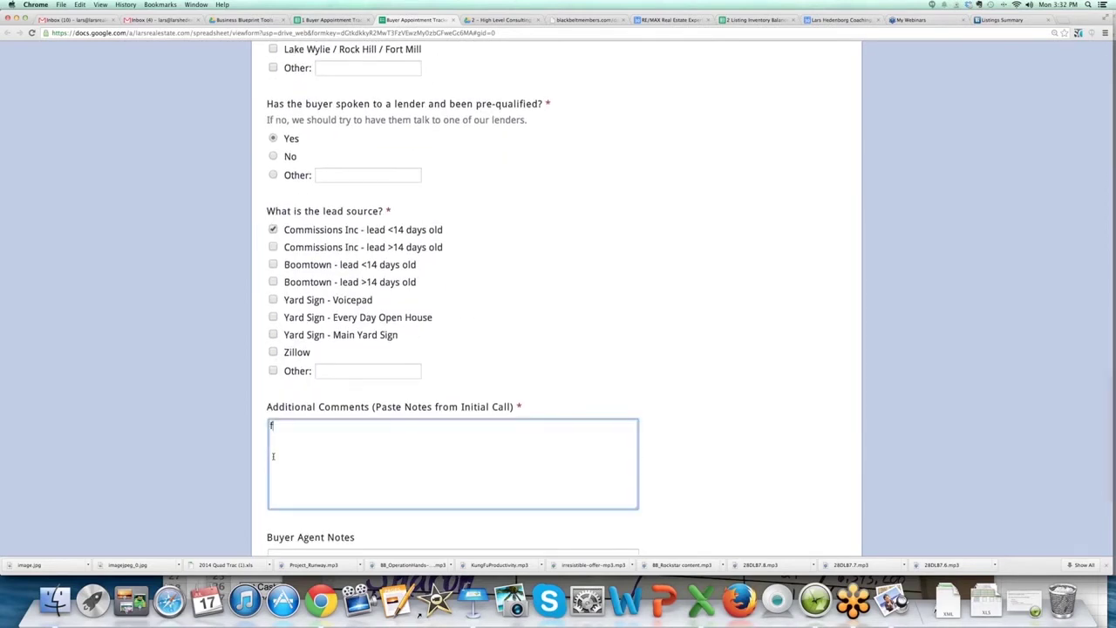
scroll(273, 456, "down", 4)
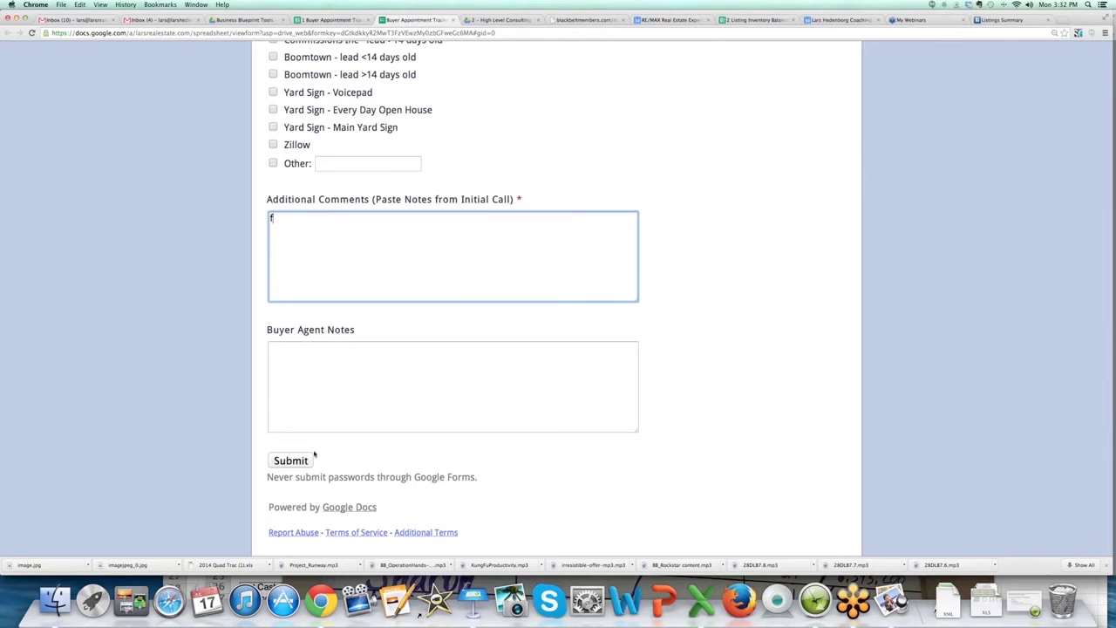
left_click(303, 384)
type("f")
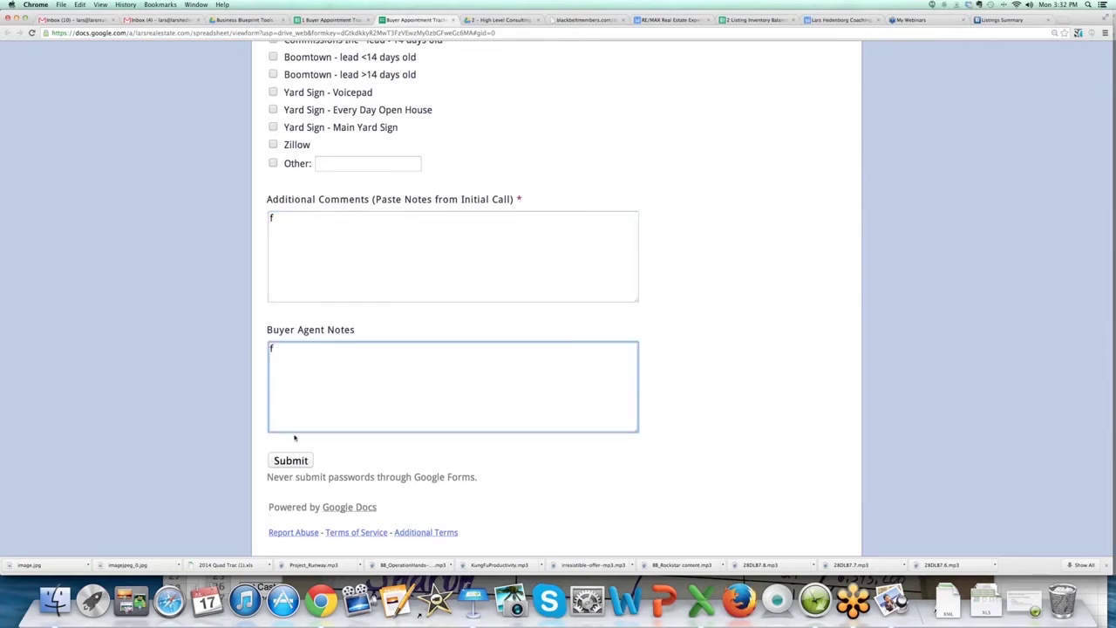
left_click(291, 461)
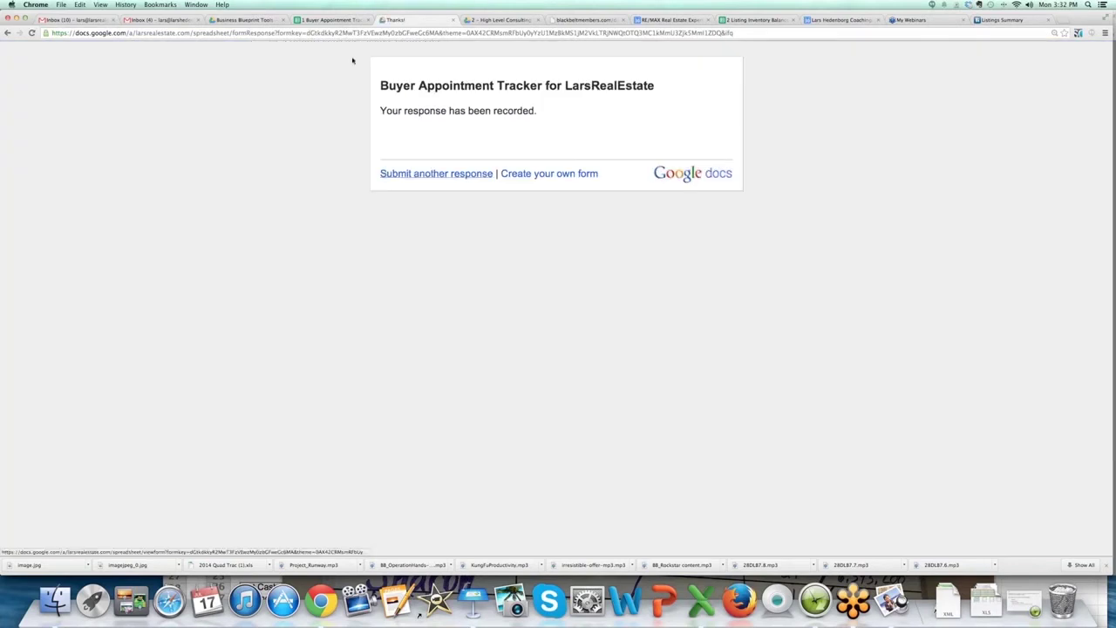
Step: Check the tracker, back on the confirmation page open a blank form, then return to the sheet
left_click(323, 21)
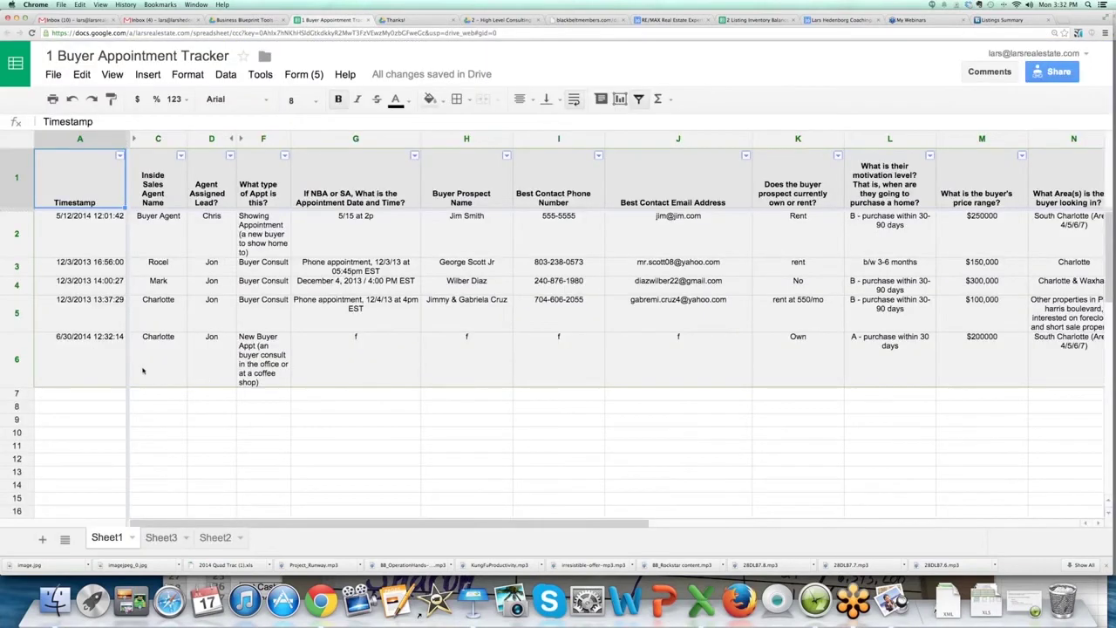
left_click(397, 20)
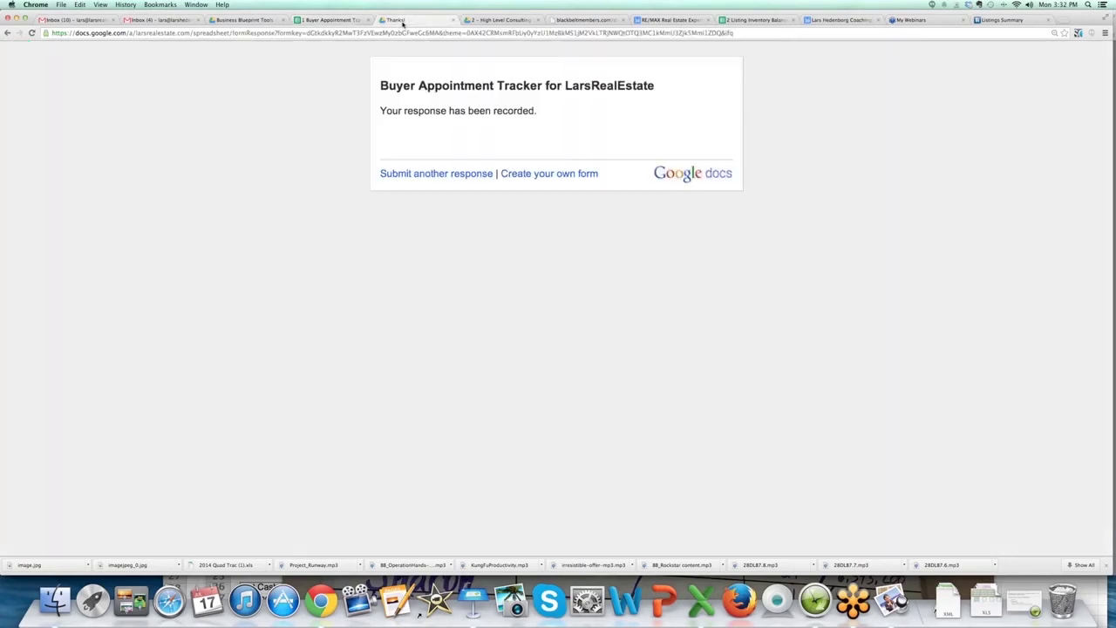
left_click(440, 173)
left_click(328, 20)
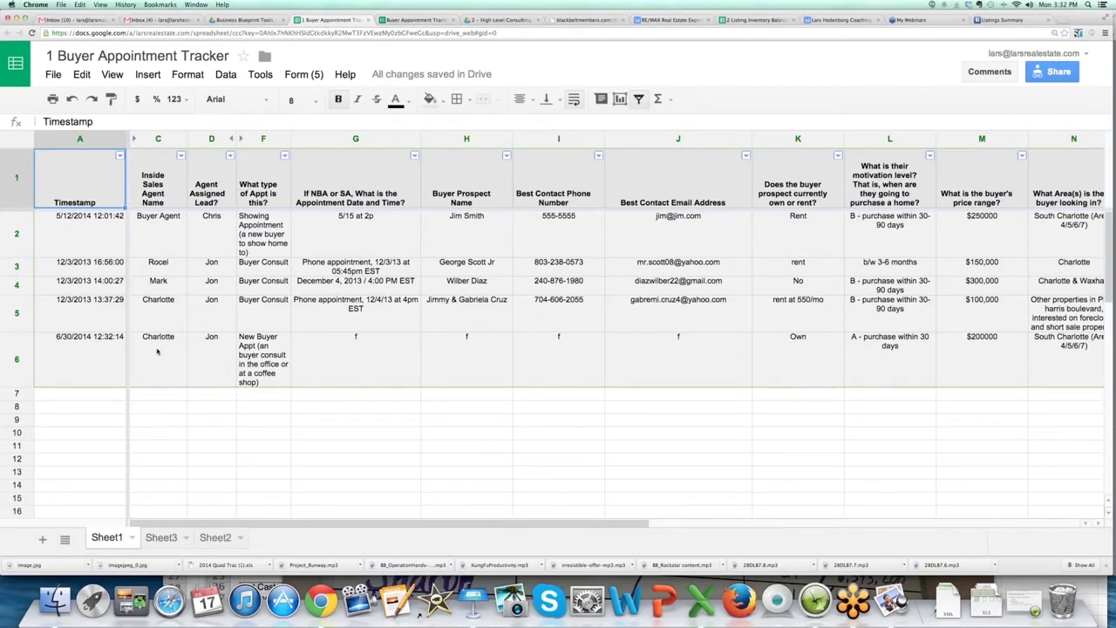
Step: Compare row 6's agents, Charlotte and Jon, with the form's inside sales agent list, choosing Buyer Agent
left_click(154, 378)
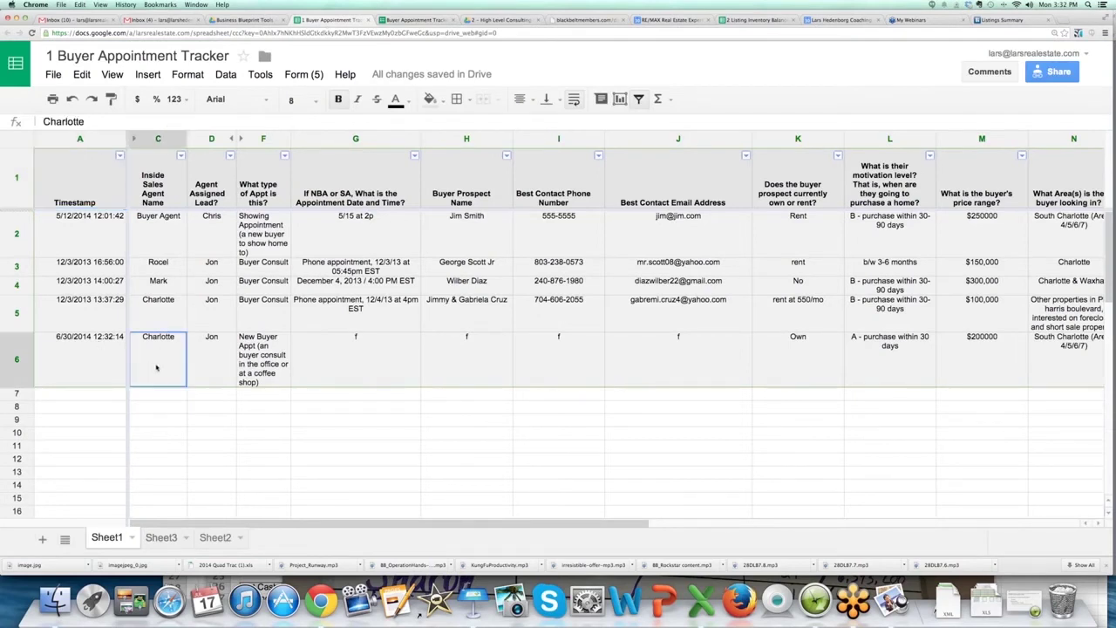
left_click(220, 368)
left_click(394, 21)
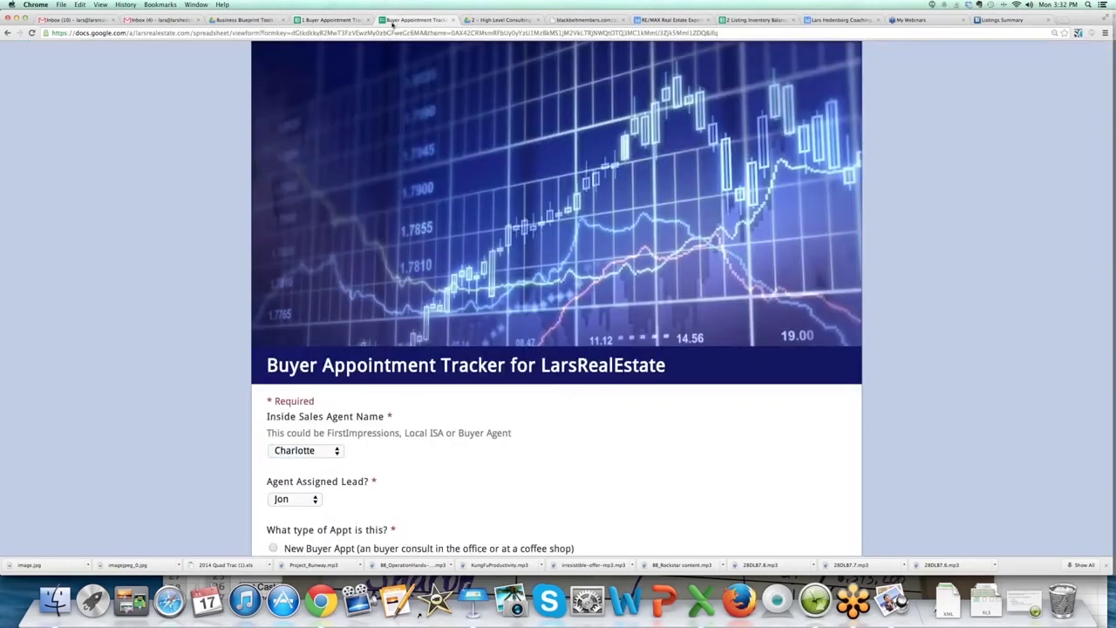
left_click(305, 453)
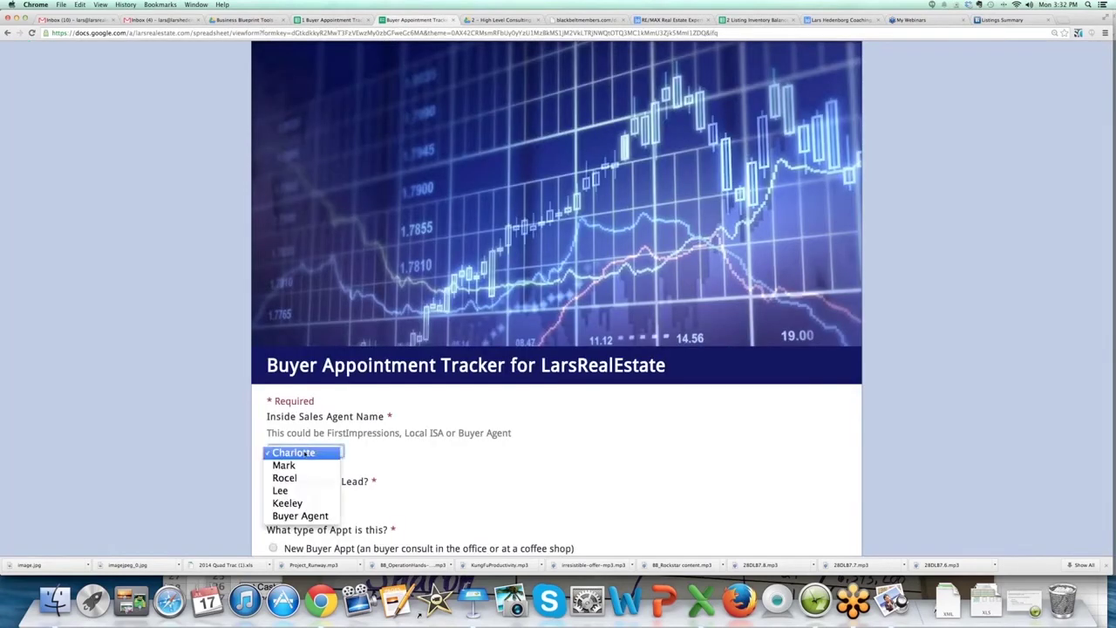
left_click(293, 514)
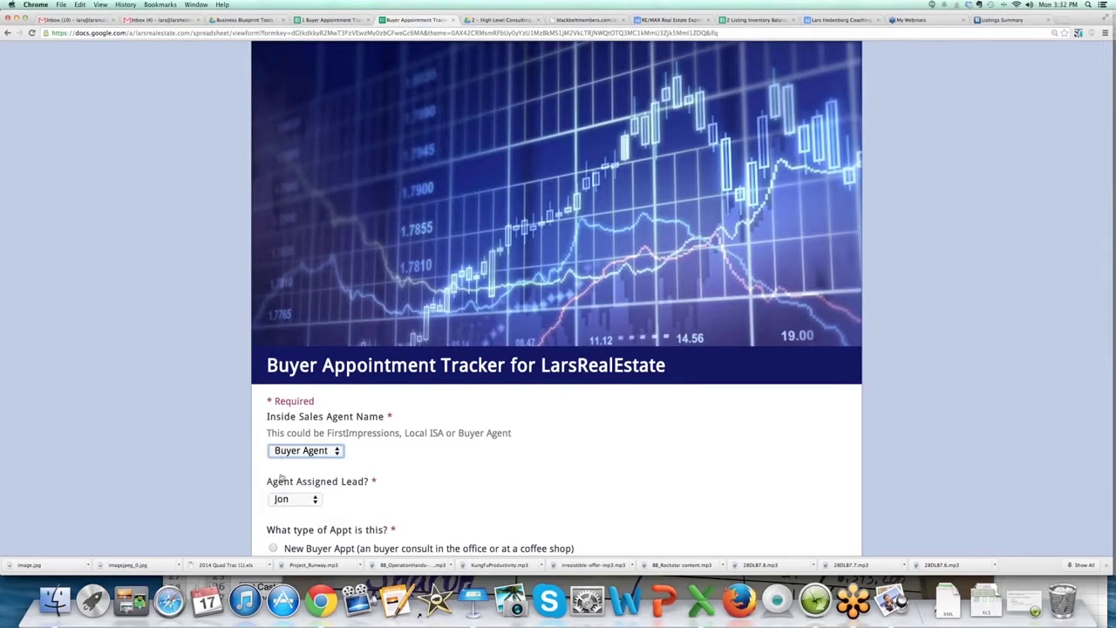
Step: Review row 6's appointment date answer and move across to its notes column
left_click(324, 20)
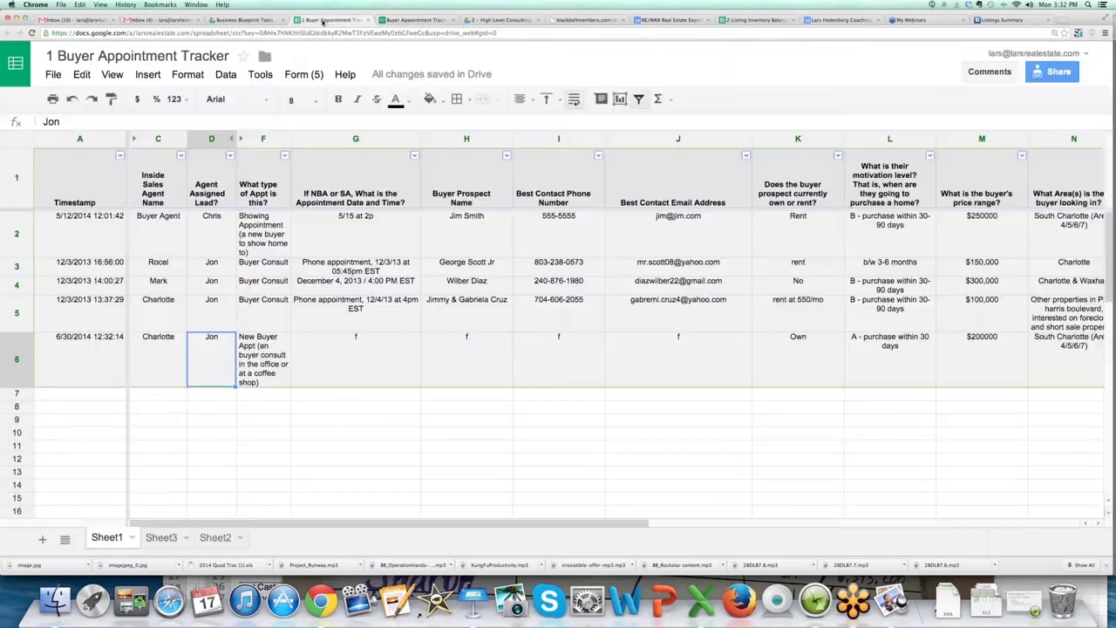
left_click(376, 365)
key("Tab")
key("Tab")
key("Tab")
key("Tab")
key("Tab")
key("Tab")
key("Tab")
key("Tab")
key("Tab")
key("Tab")
key("Tab")
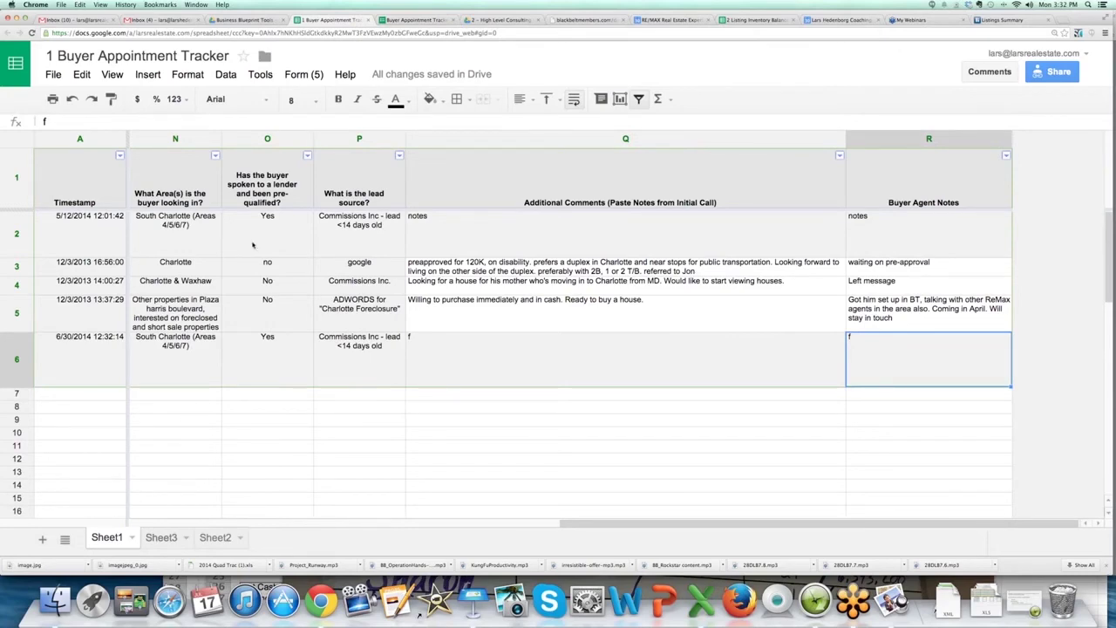
scroll(173, 256, "left", 10)
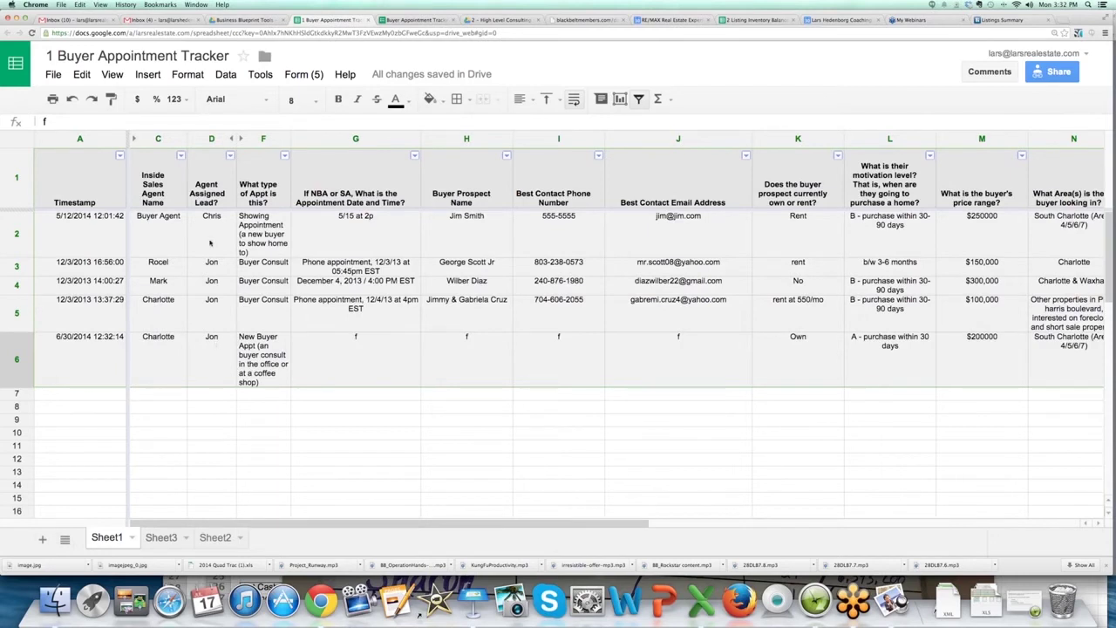
Step: Filter the assigned agent column to exclude Chris, showing only Jon's appointments
left_click(230, 155)
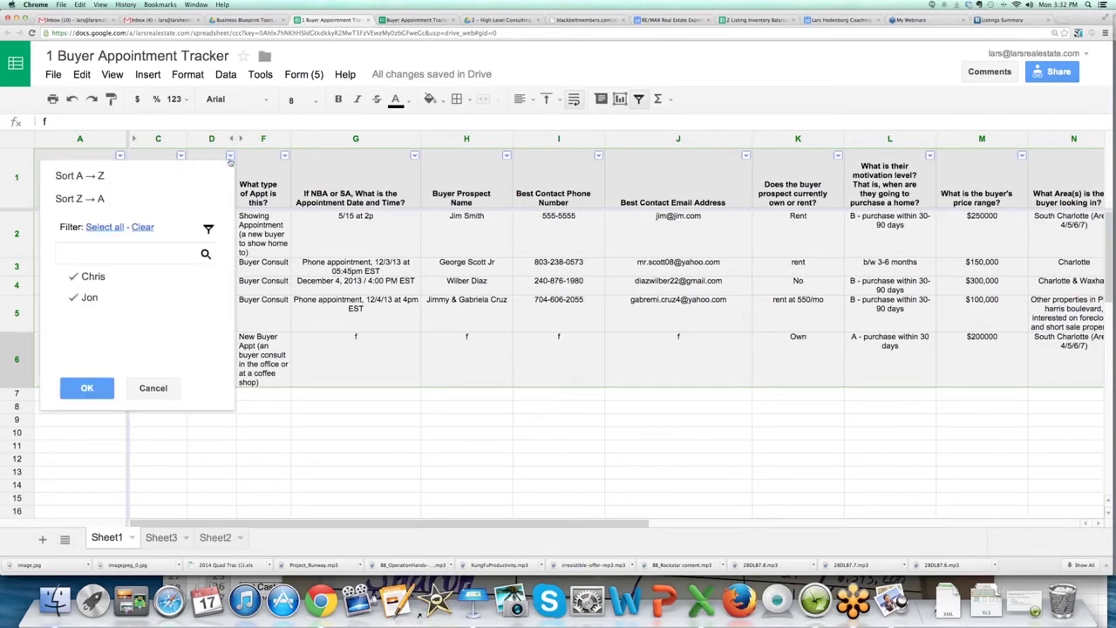
left_click(97, 279)
left_click(87, 387)
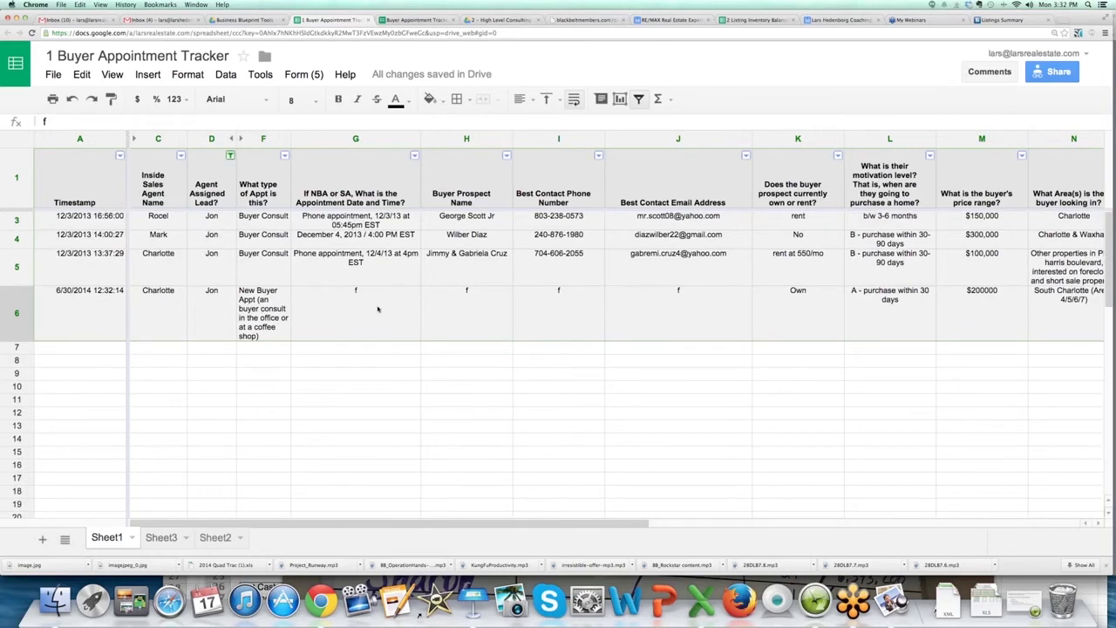
Step: Narrow the Additional Comments column by dragging its border left twice
scroll(378, 308, "right", 10)
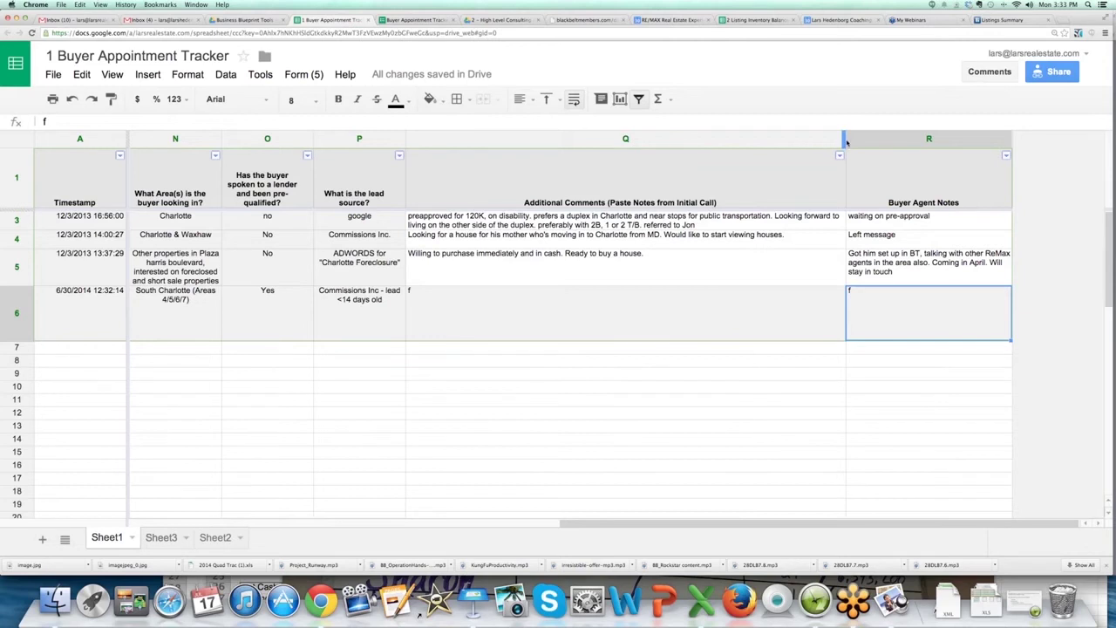
left_click_drag(844, 140, 691, 139)
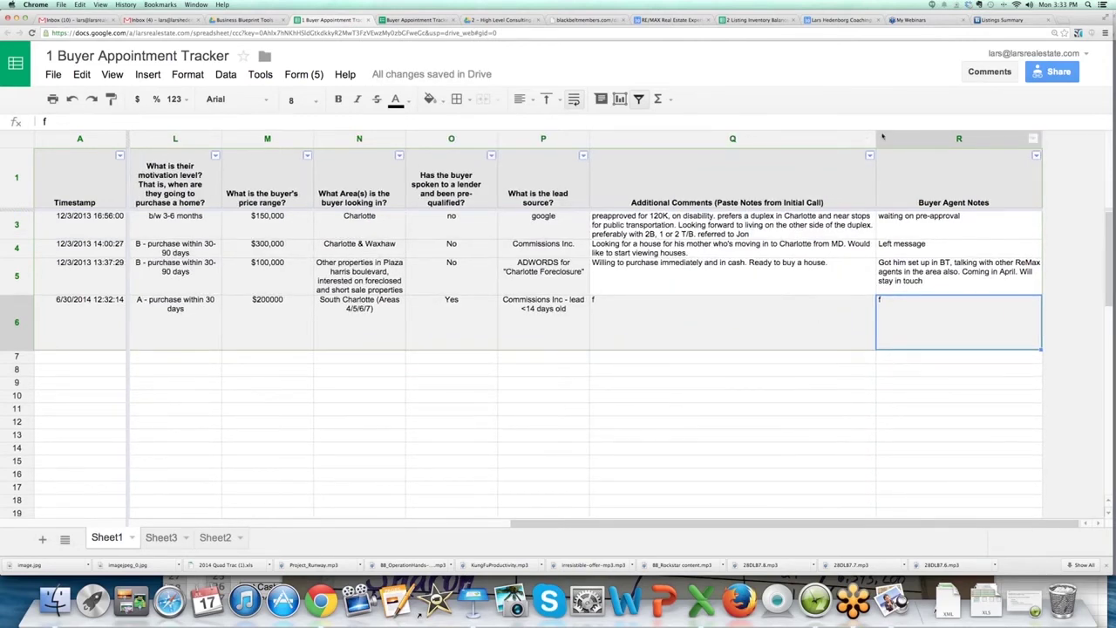
left_click_drag(873, 139, 824, 139)
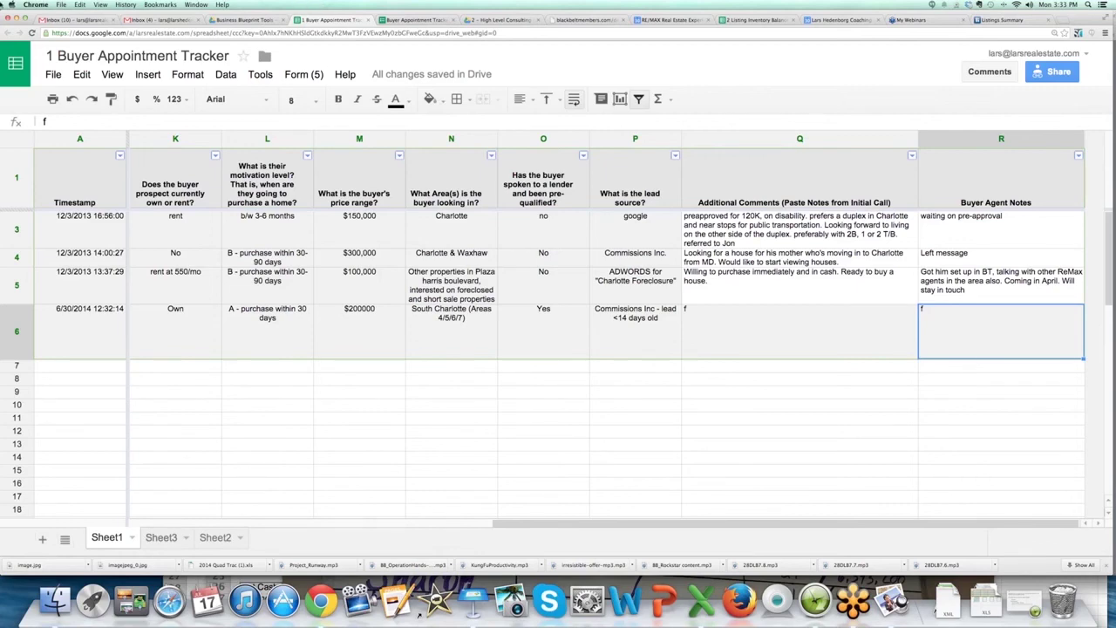
scroll(108, 273, "left", 10)
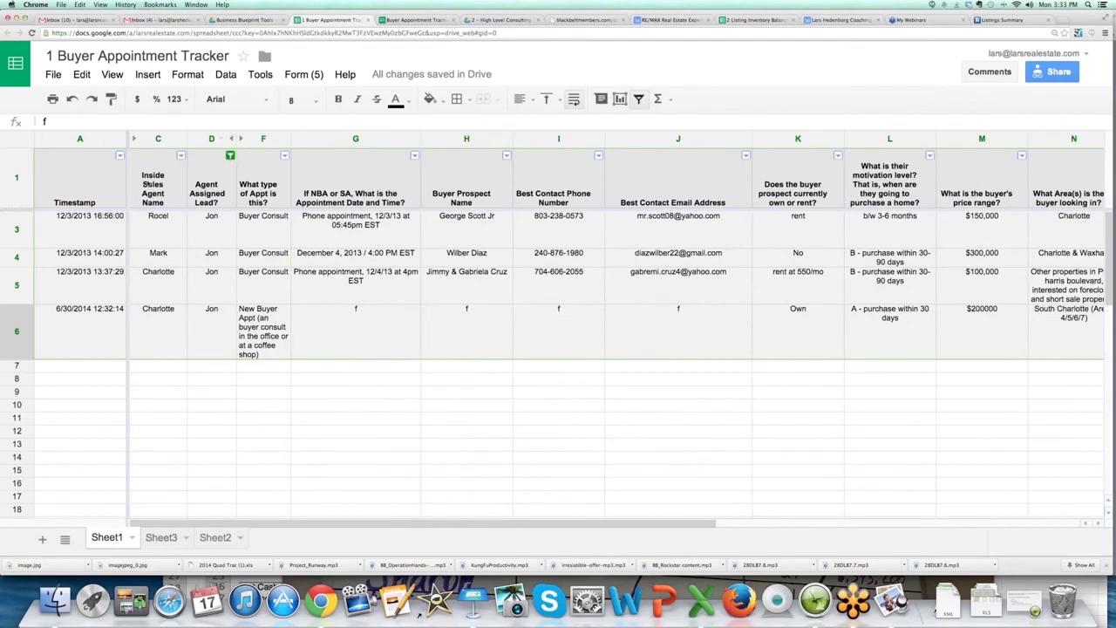
Step: Sort by Timestamp A→Z, putting 12/3/2013 first and the 6/30/2014 test entry last
left_click(120, 156)
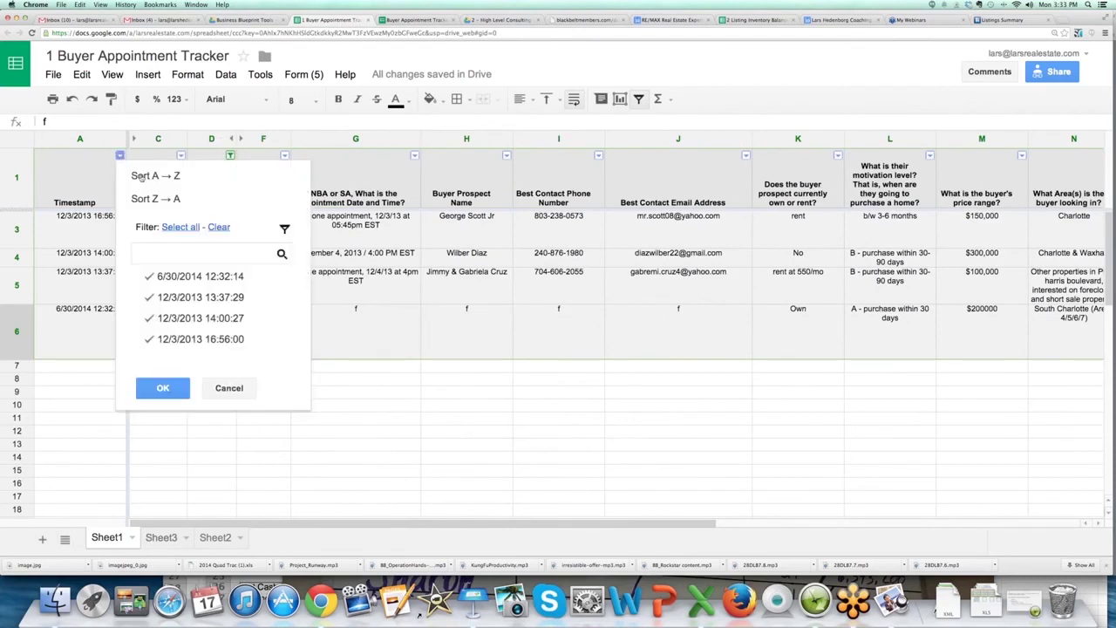
left_click(173, 177)
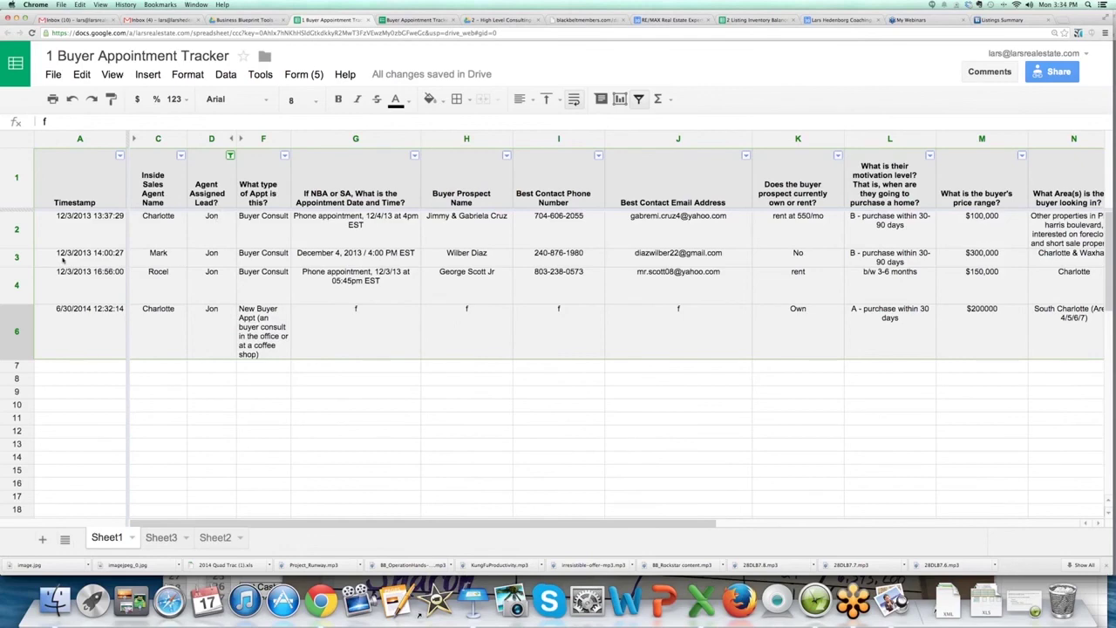
scroll(234, 350, "right", 10)
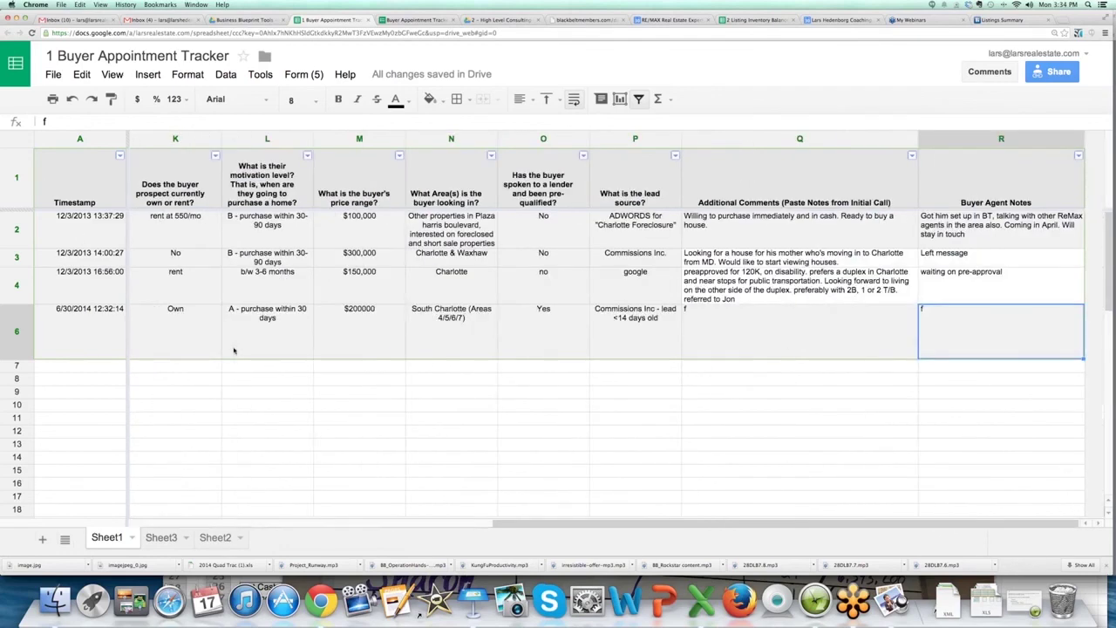